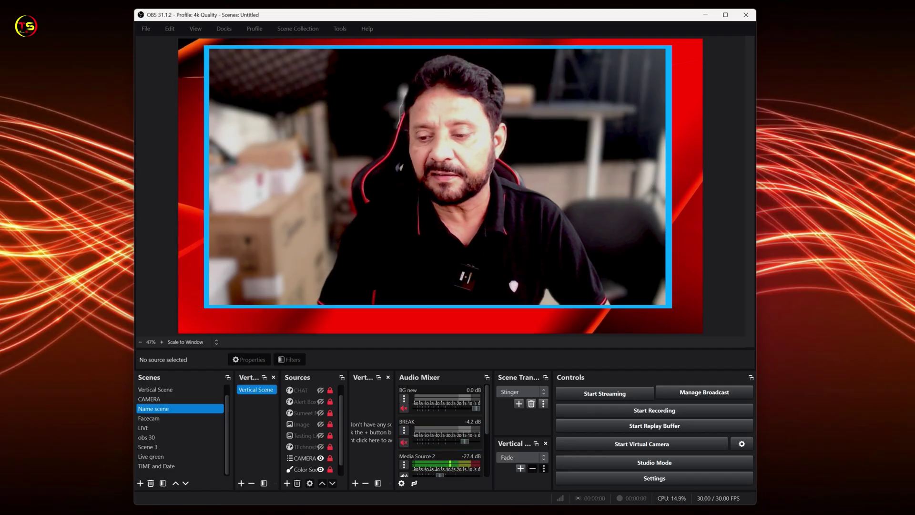
- In the video settings, use 3840x2160 for both the base canvas resolution and the output scaled resolution
left_click(649, 482)
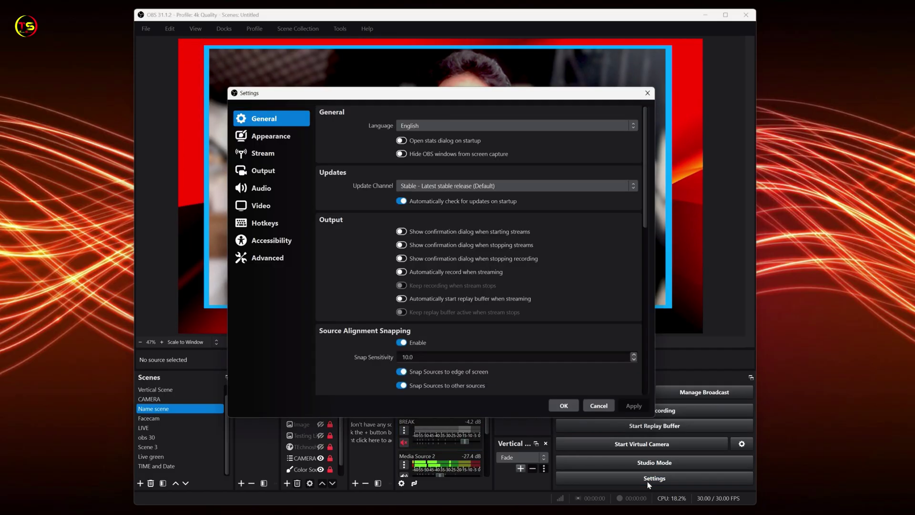
left_click(270, 214)
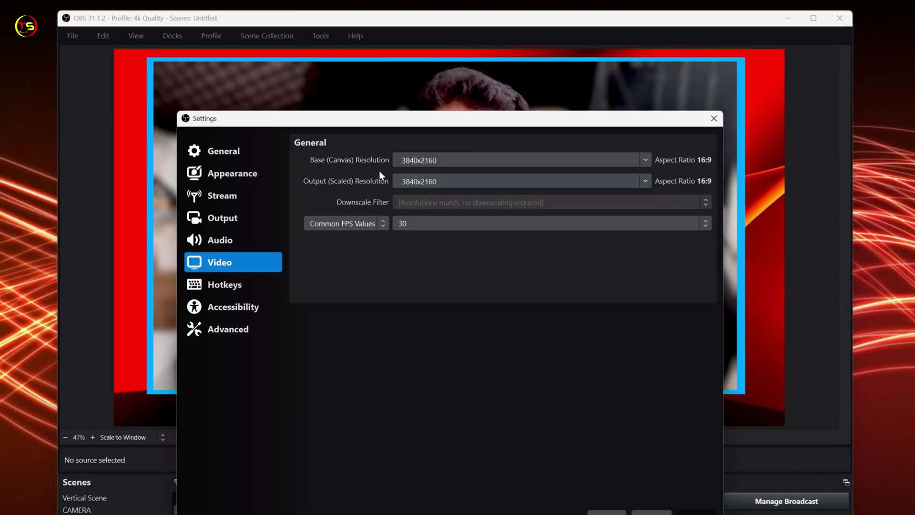
left_click(421, 164)
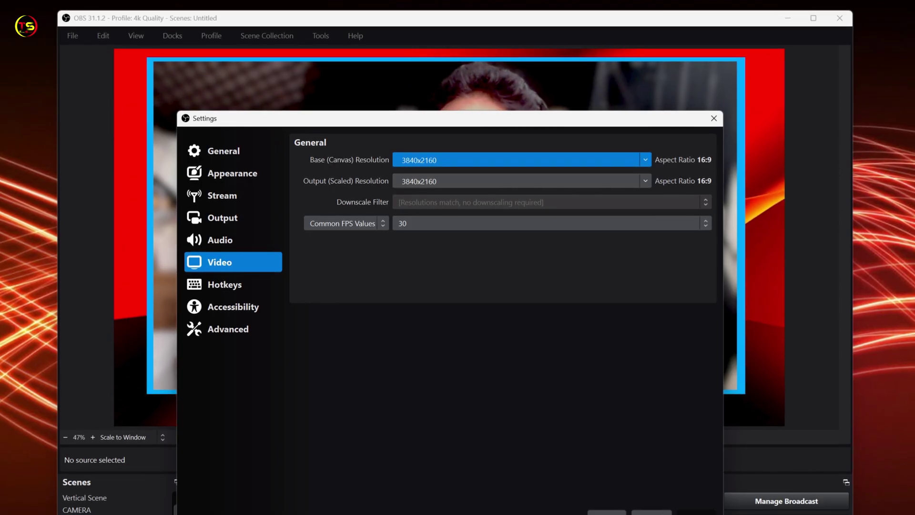
left_click(464, 267)
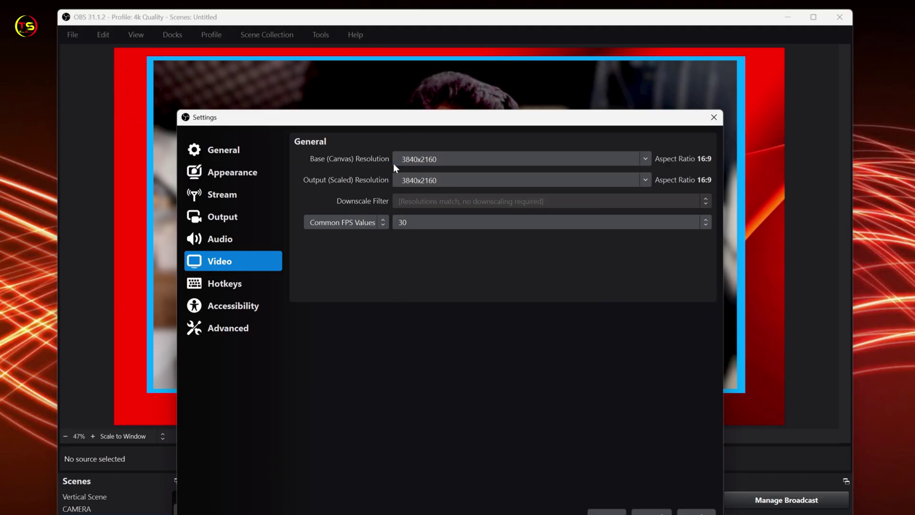
left_click(408, 164)
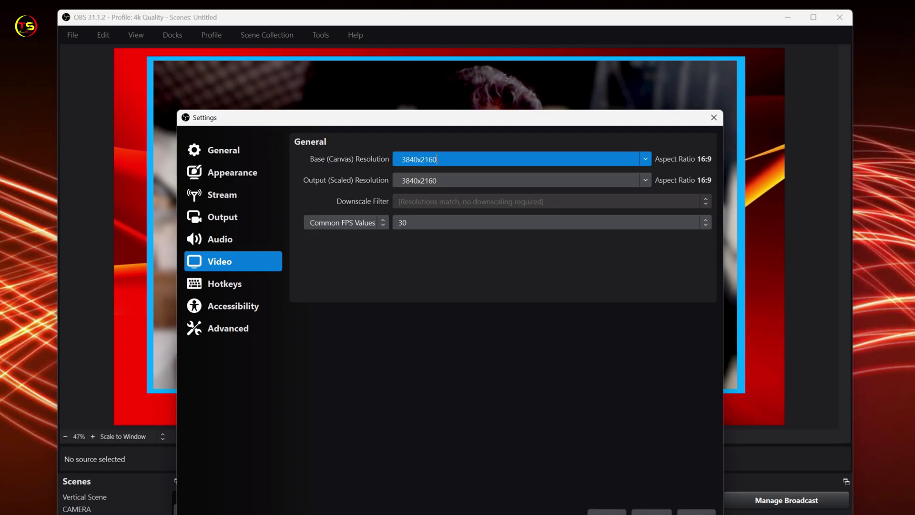
left_click(645, 160)
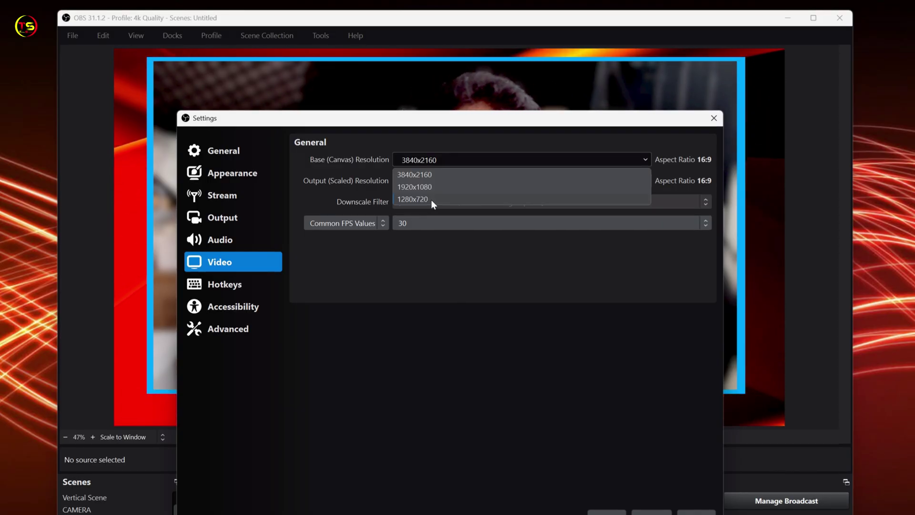
left_click(427, 161)
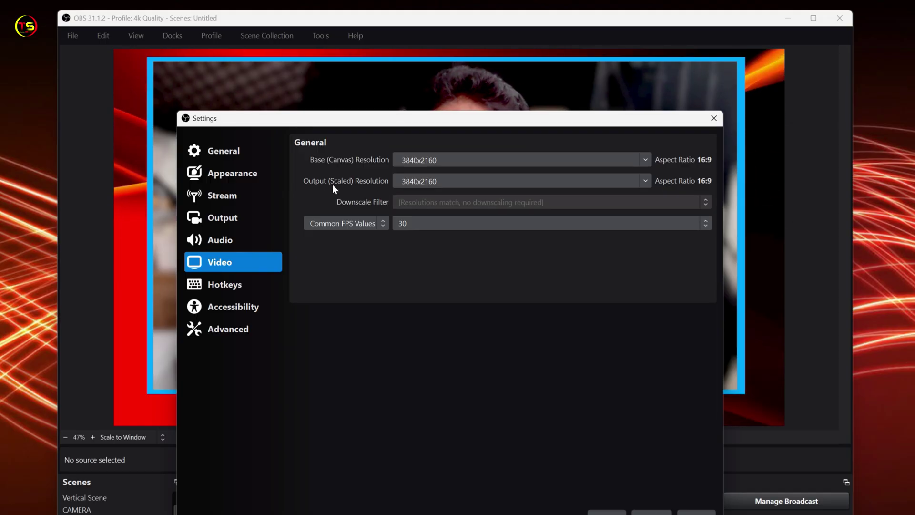
key("Tab")
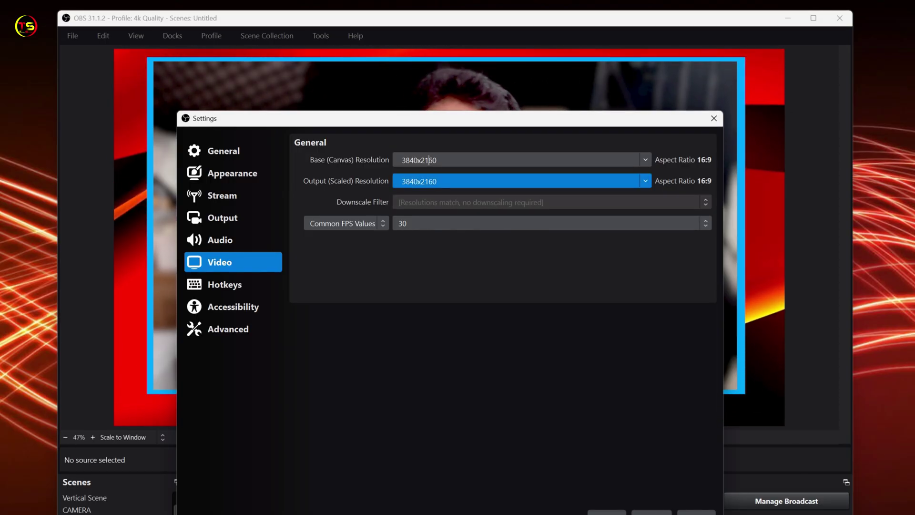
left_click(428, 161)
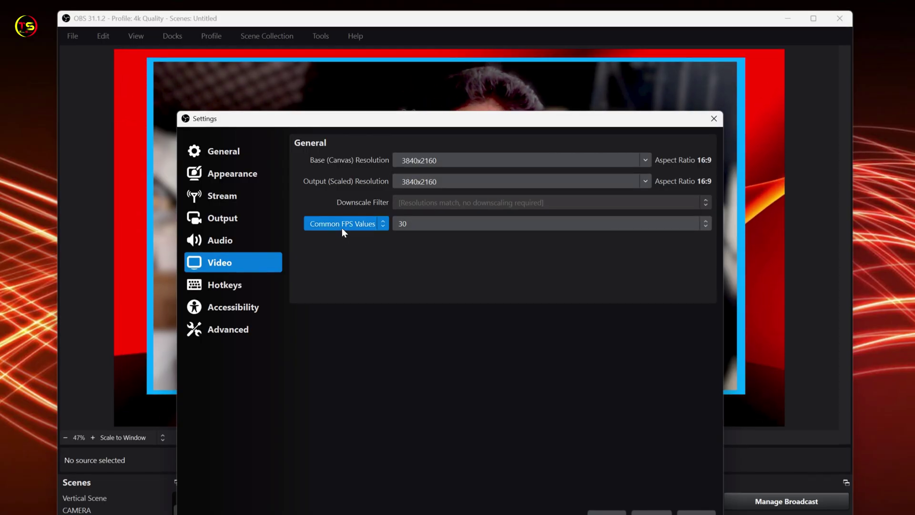
- Set the common FPS value to 60 and apply the video settings
left_click(704, 222)
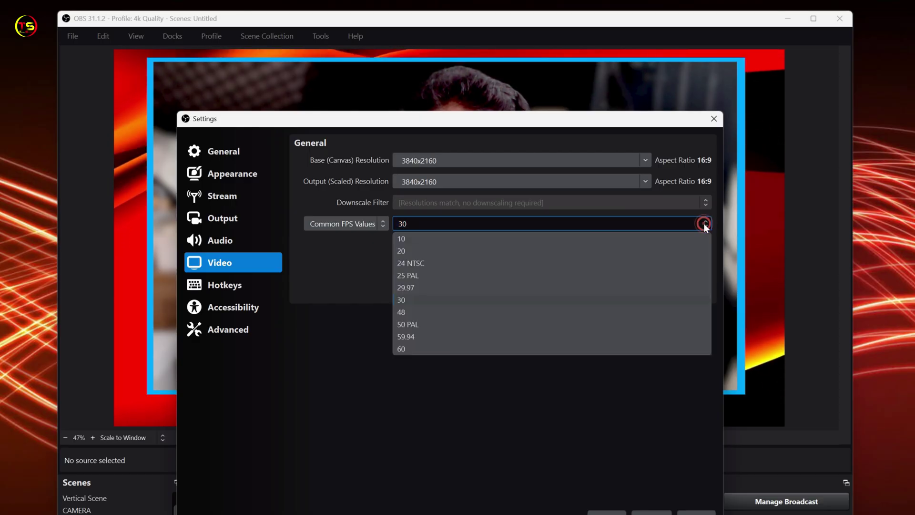
left_click(404, 349)
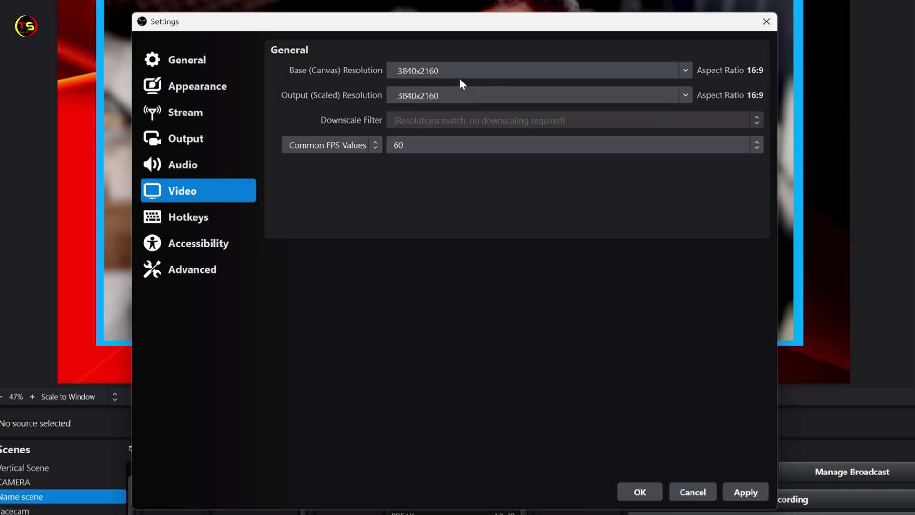
left_click(451, 78)
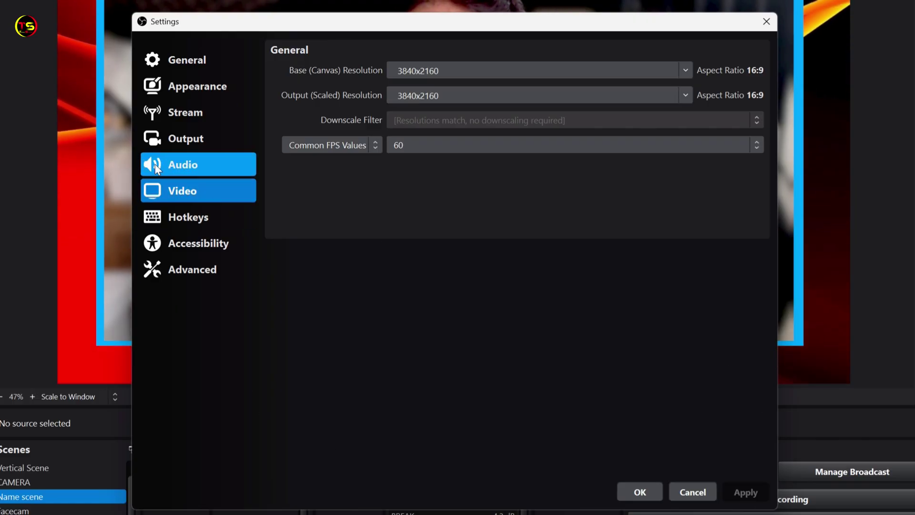
- In the advanced output settings for recording, choose Standard as the recording type
left_click(186, 140)
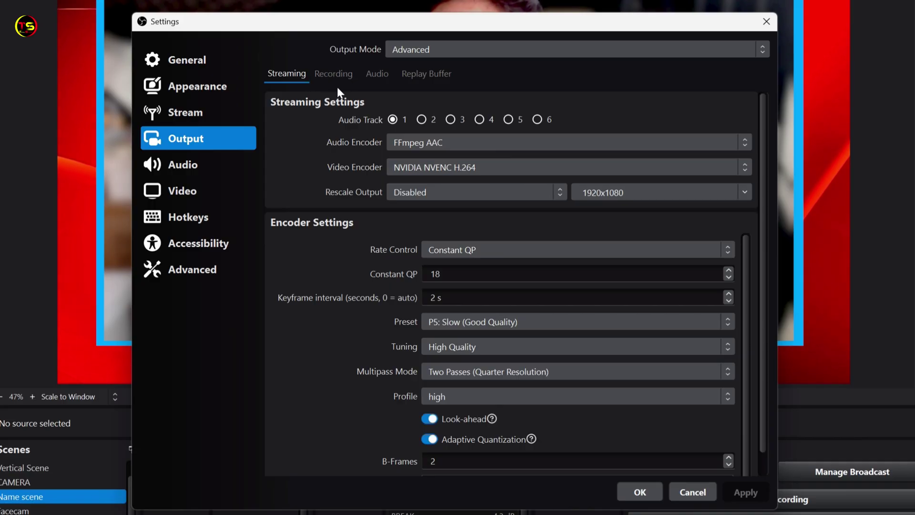
left_click(333, 72)
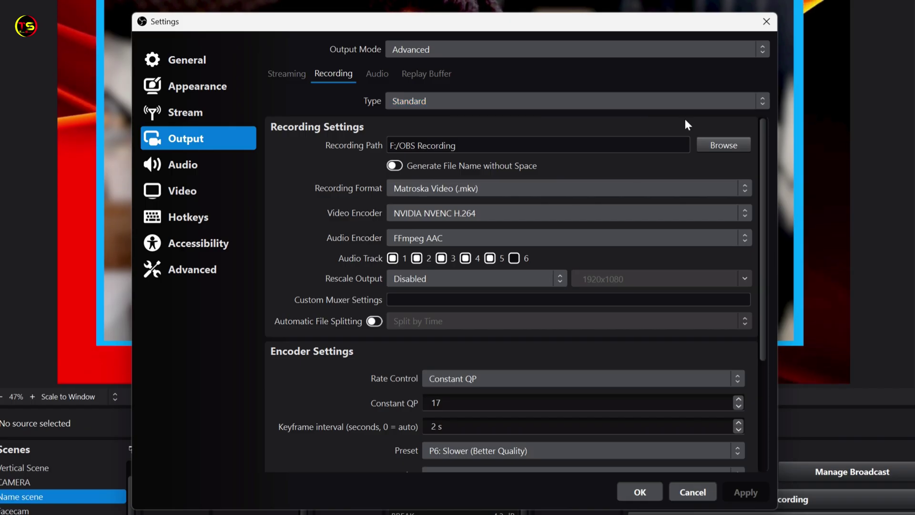
left_click(760, 103)
left_click(406, 119)
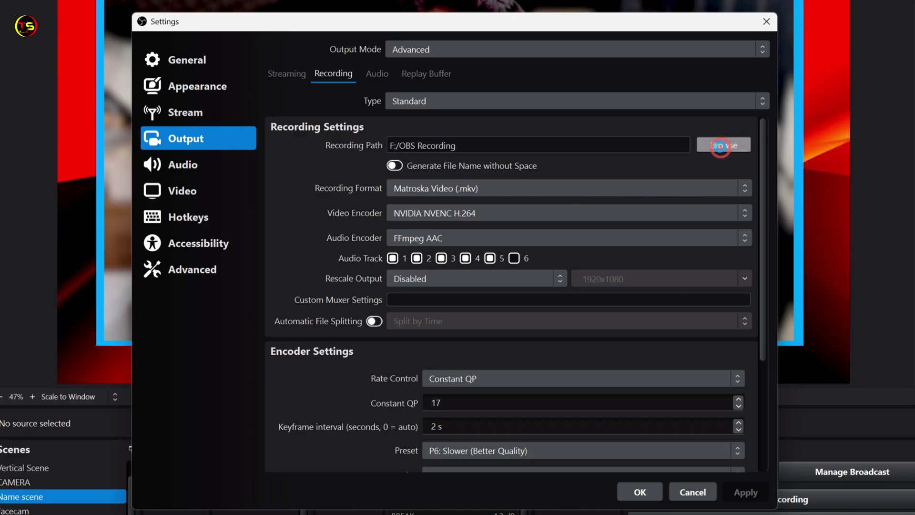
- Check the folder used as the recording path and choose Matroska Video (.mkv) as the recording format
left_click(723, 150)
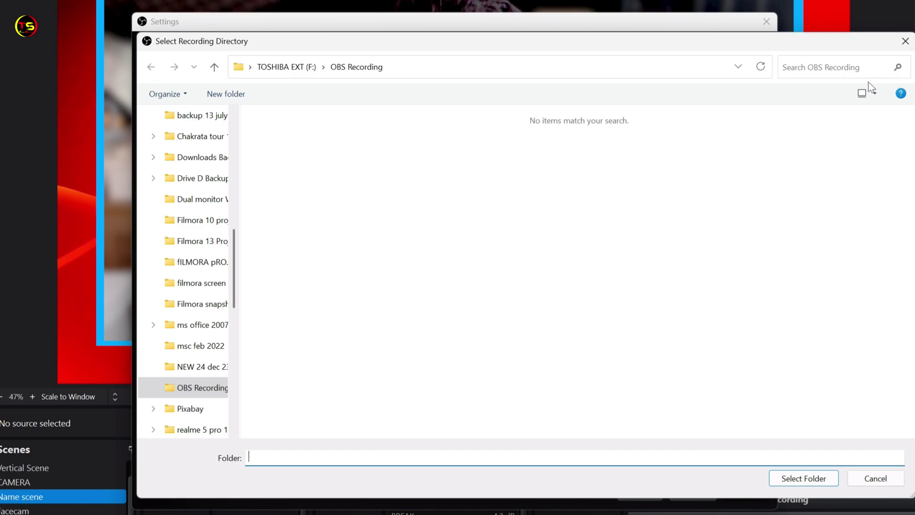
left_click(905, 43)
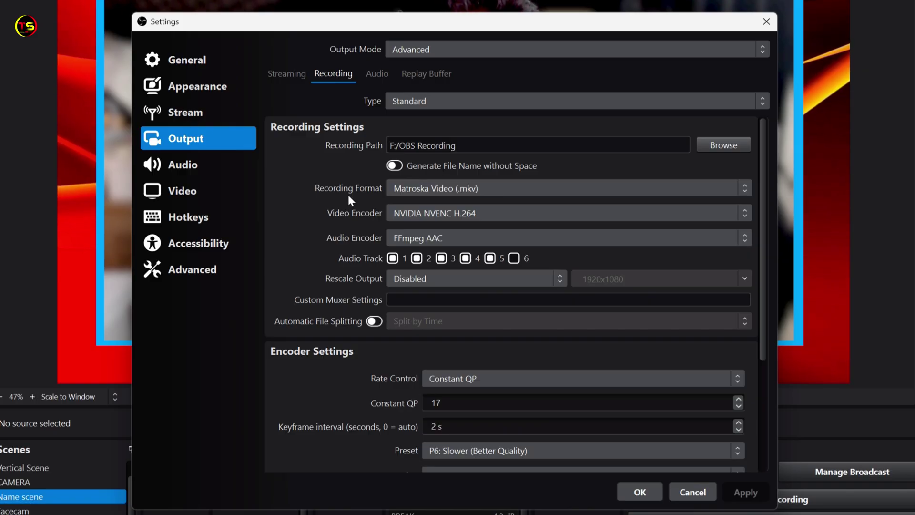
left_click(746, 188)
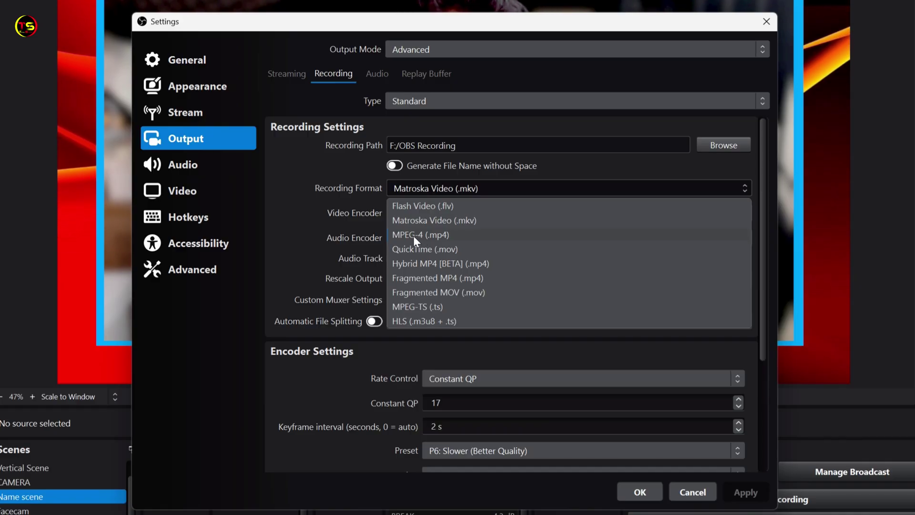
left_click(464, 221)
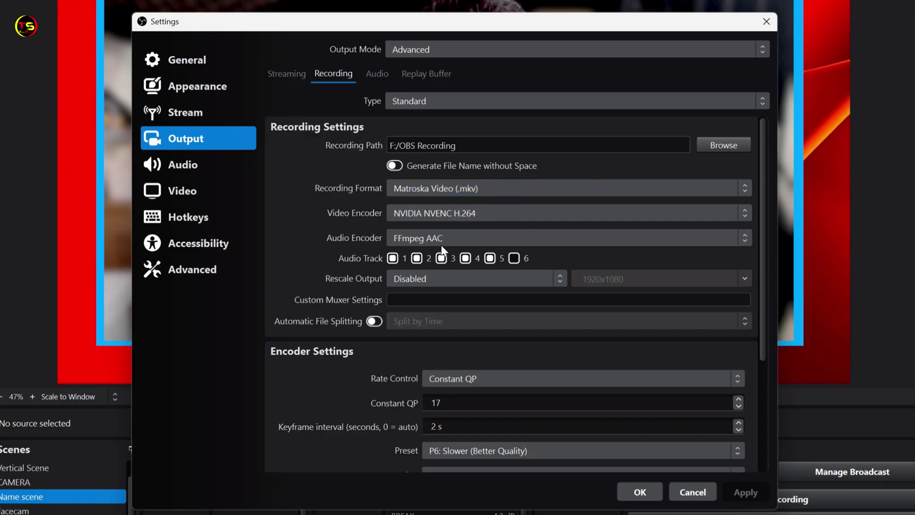
- Choose NVIDIA NVENC H.264 as the recording's video encoder and use FFmpeg AAC as its audio encoder
left_click(359, 219)
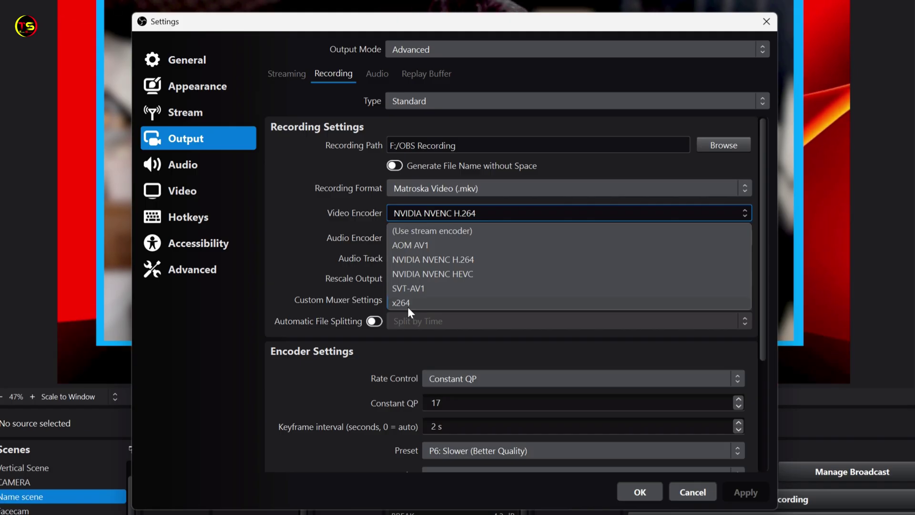
left_click(451, 258)
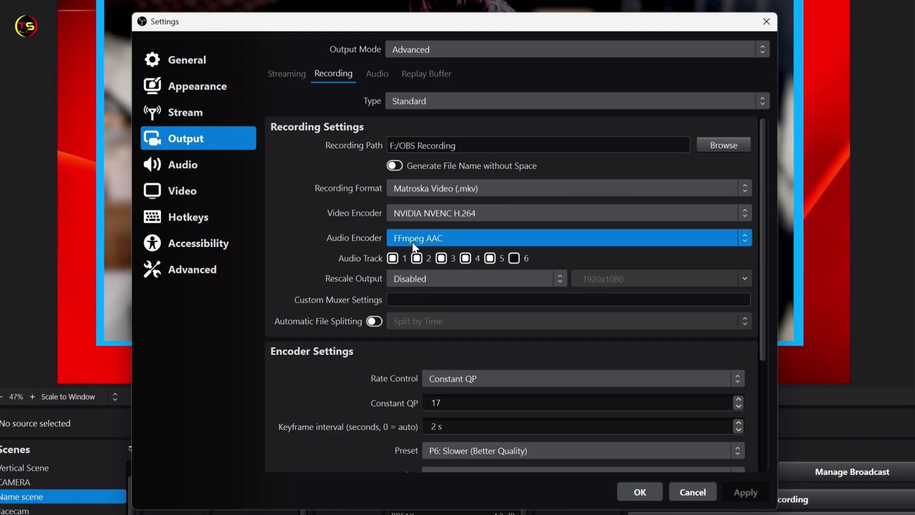
left_click(743, 239)
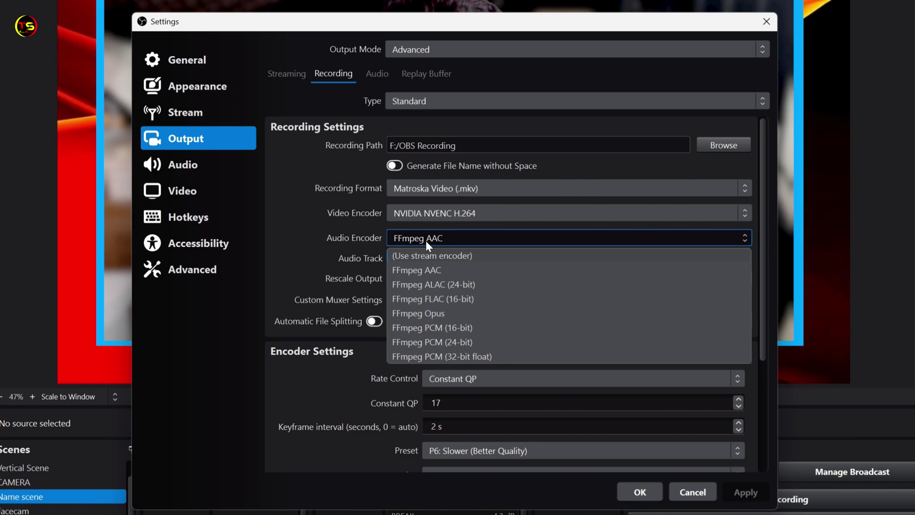
left_click(293, 254)
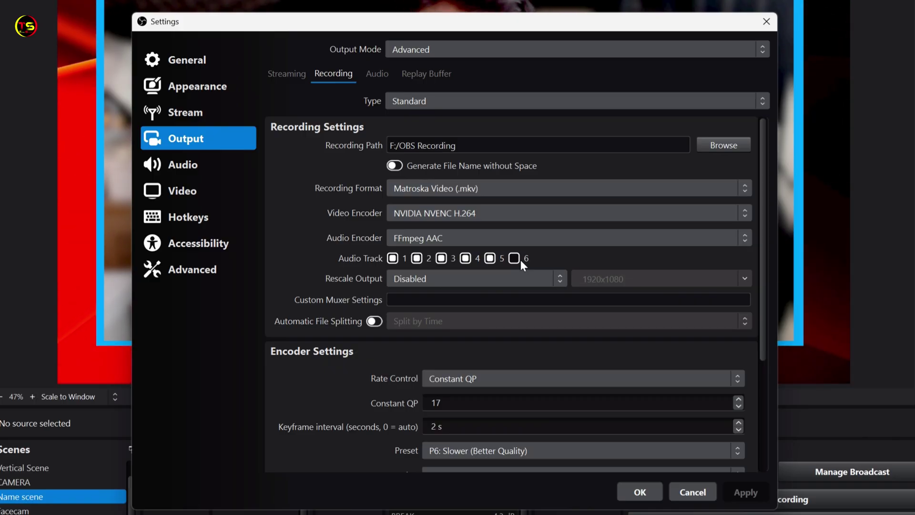
- Disable audio tracks 2, 3, 4 and 5 for recording so that only track 1 is recorded
left_click(417, 258)
left_click(442, 258)
left_click(466, 258)
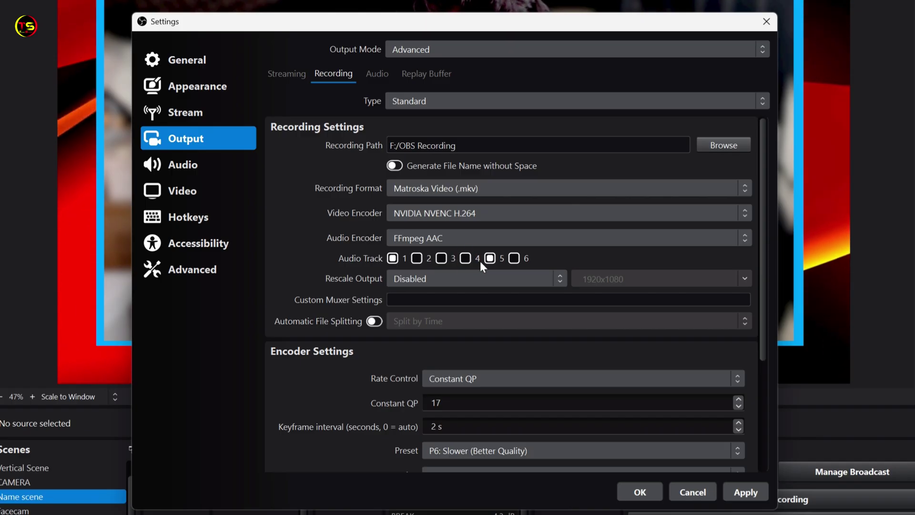
left_click(490, 258)
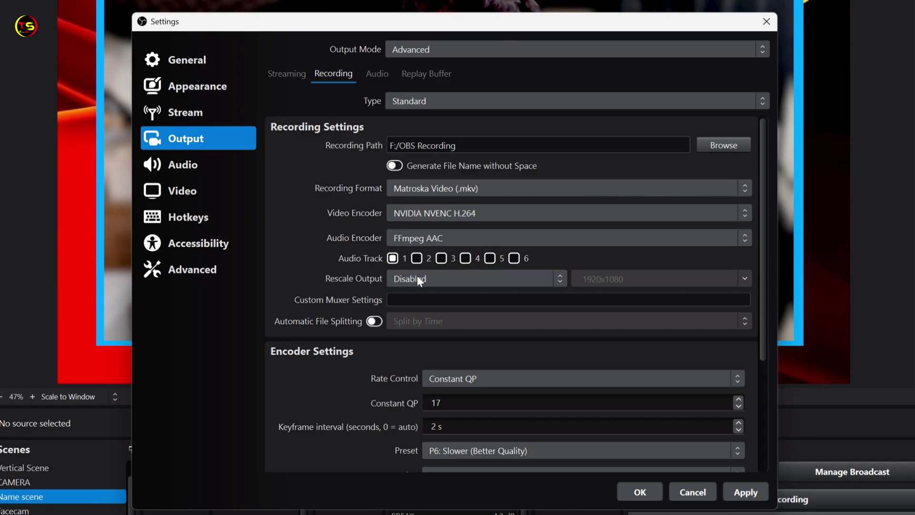
left_click(443, 300)
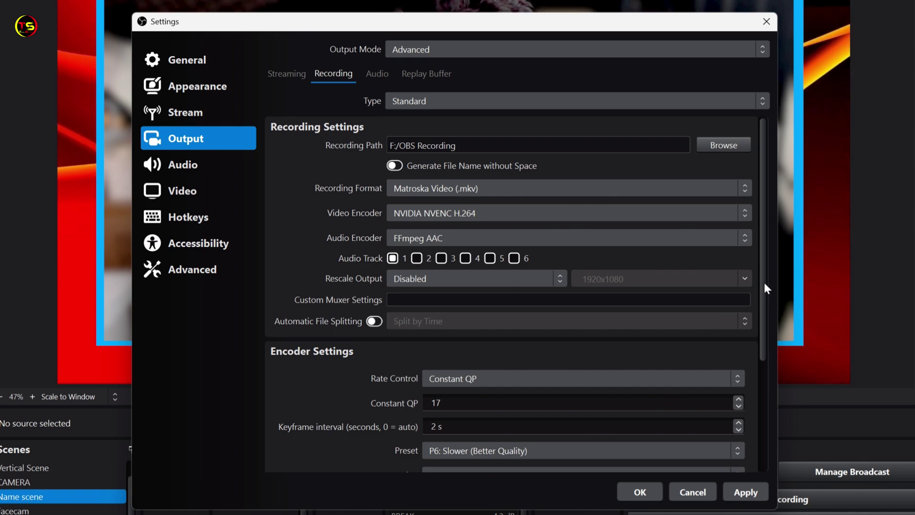
- Set the recording encoder's rate control to Constant QP and its preset to P6: Slower (Better Quality)
left_click_drag(763, 282, 771, 362)
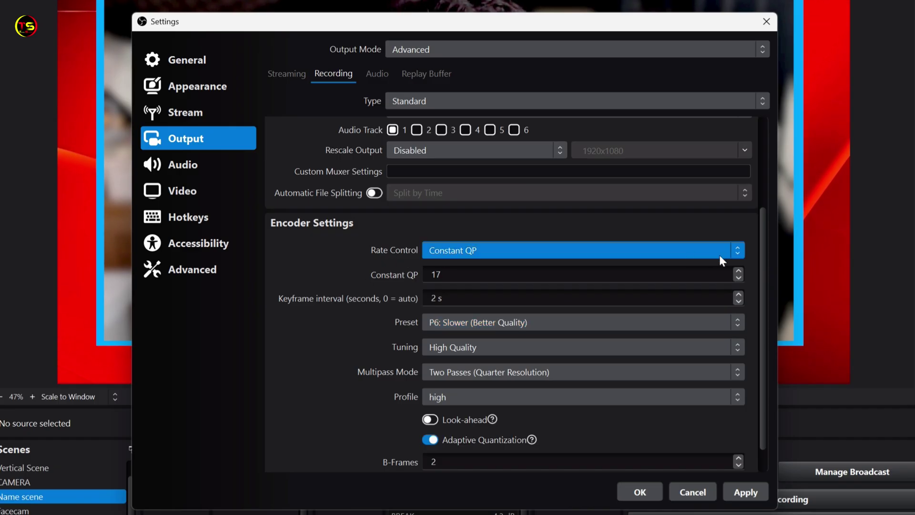
left_click(738, 251)
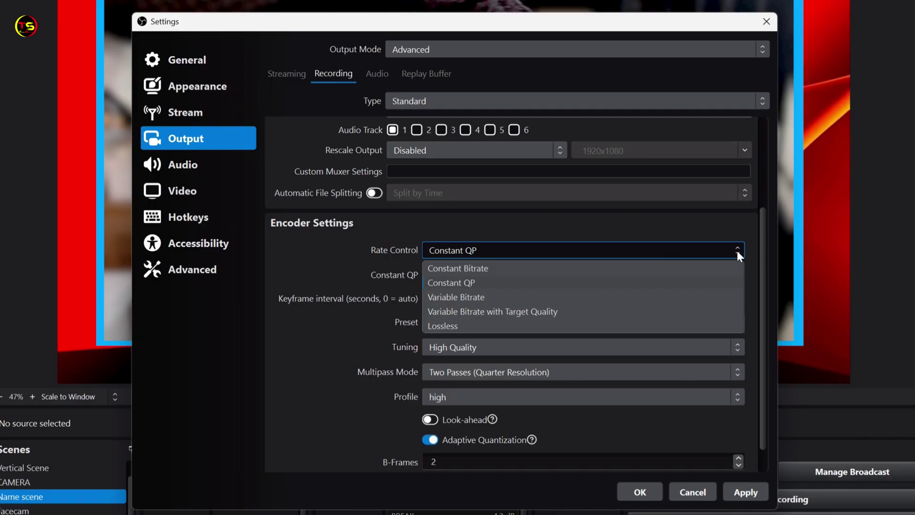
left_click(460, 284)
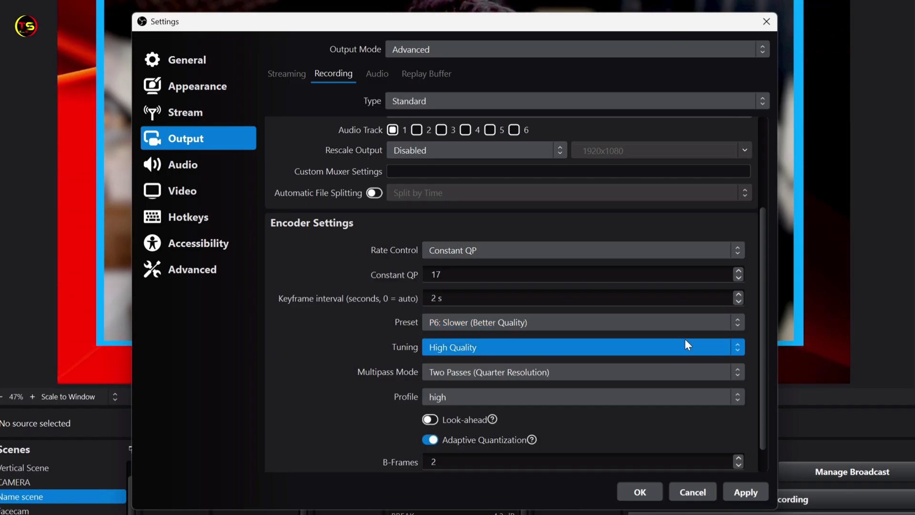
left_click(738, 323)
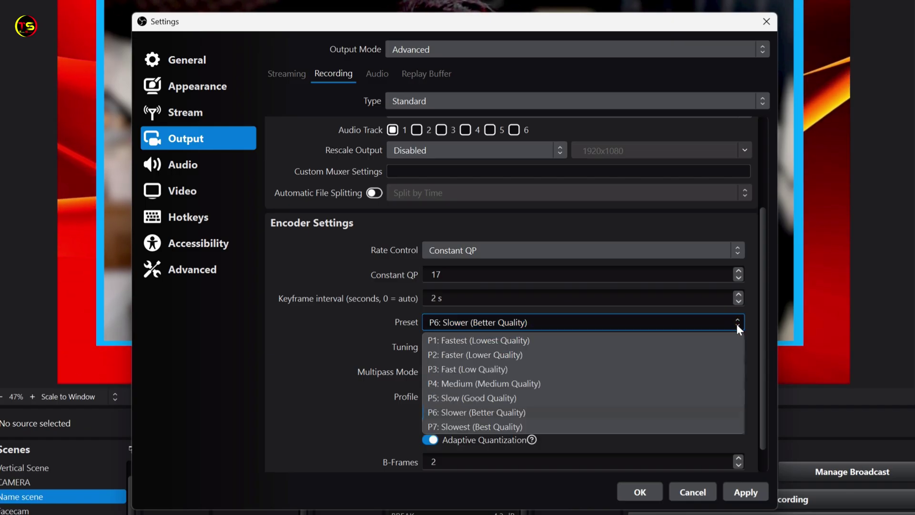
left_click(464, 413)
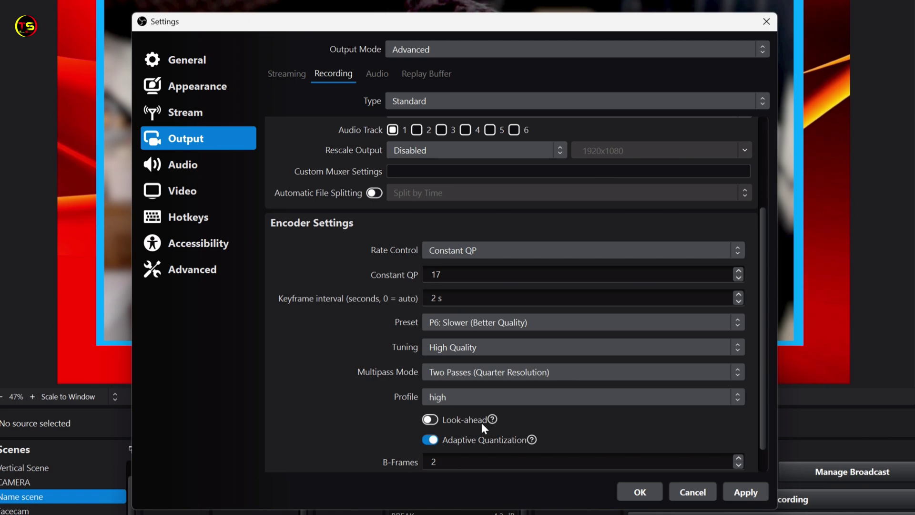
- Check the Look-ahead description and the remaining encoder options, and apply the recording settings
mouse_move(437, 424)
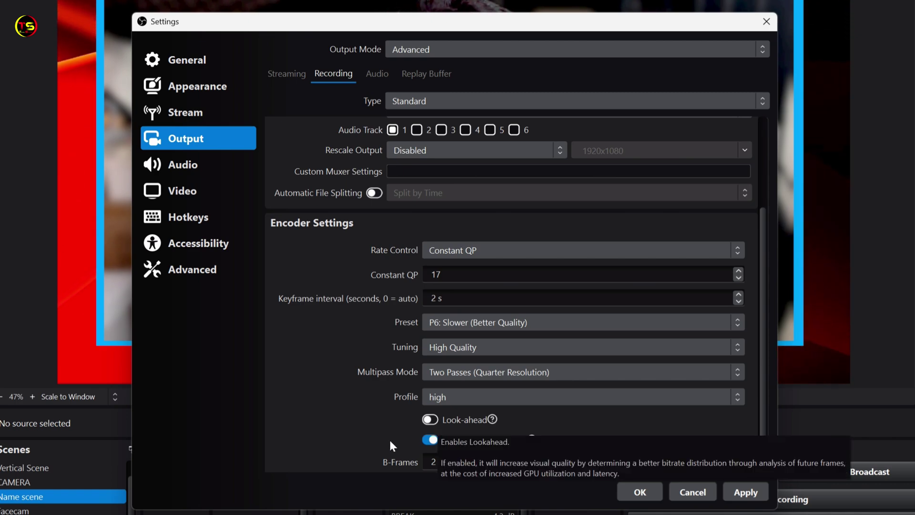
scroll(477, 430, "down", 1)
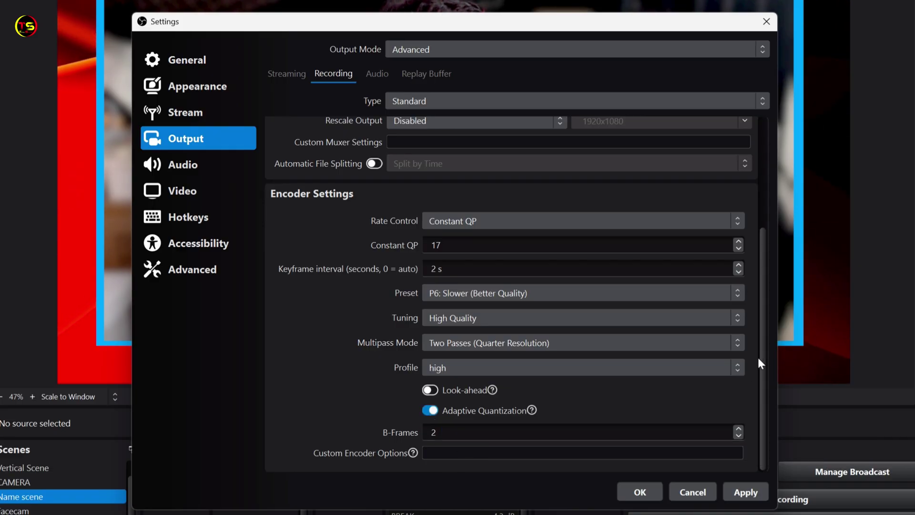
mouse_move(762, 348)
left_mouse_down()
mouse_move(762, 339)
mouse_move(762, 347)
left_mouse_up()
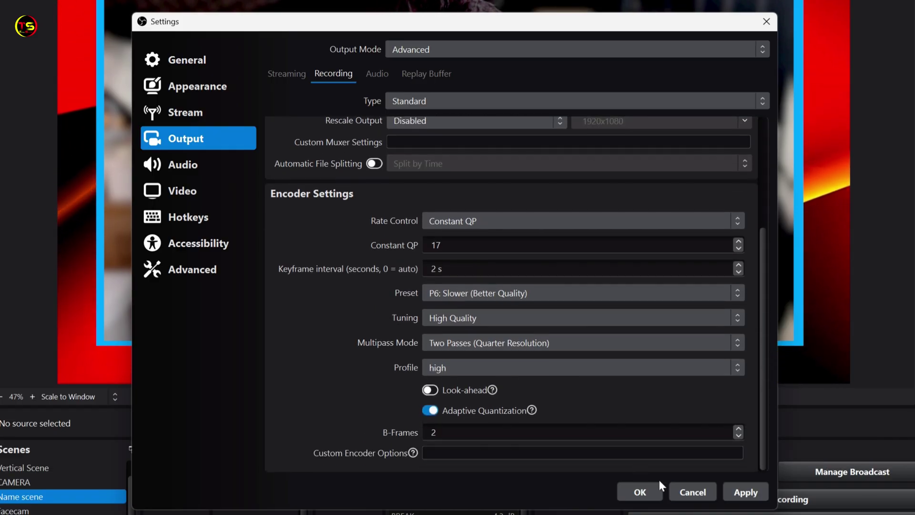
left_click(747, 492)
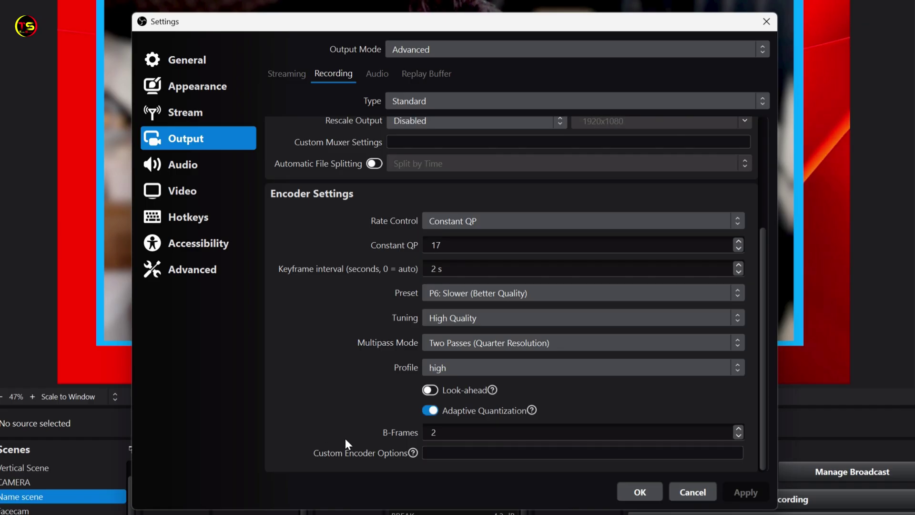
- Check the audio sample rate and channel configuration, and confirm the settings to return to the main window
left_click(183, 170)
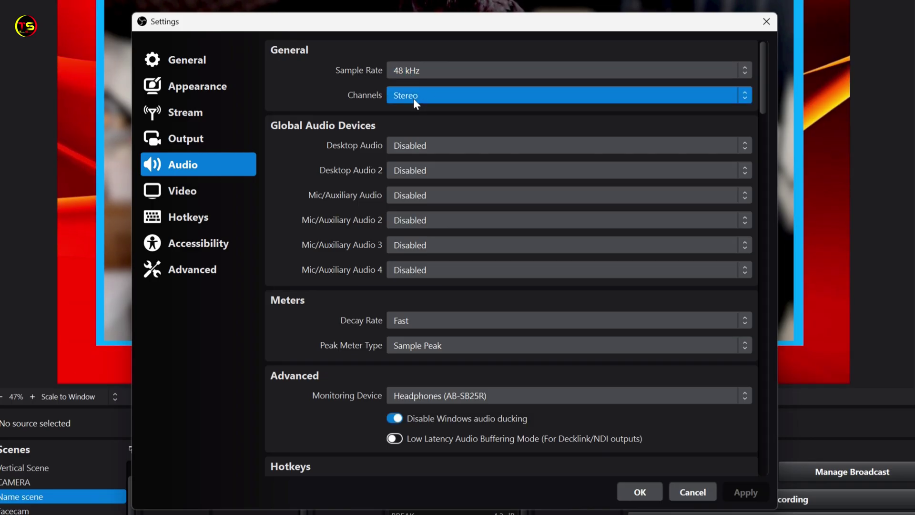
left_click(645, 491)
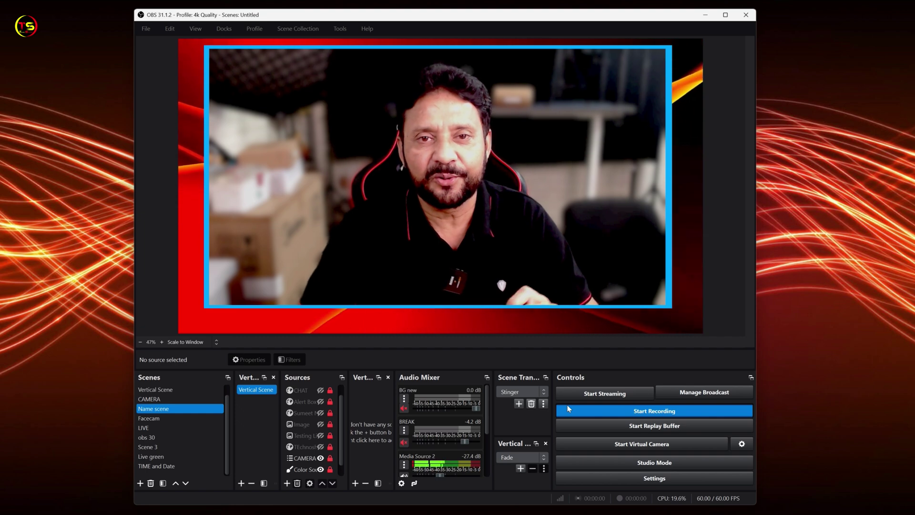
- Record a test clip of about 10 seconds from the current scene and open the recordings folder to locate the file
left_click(628, 411)
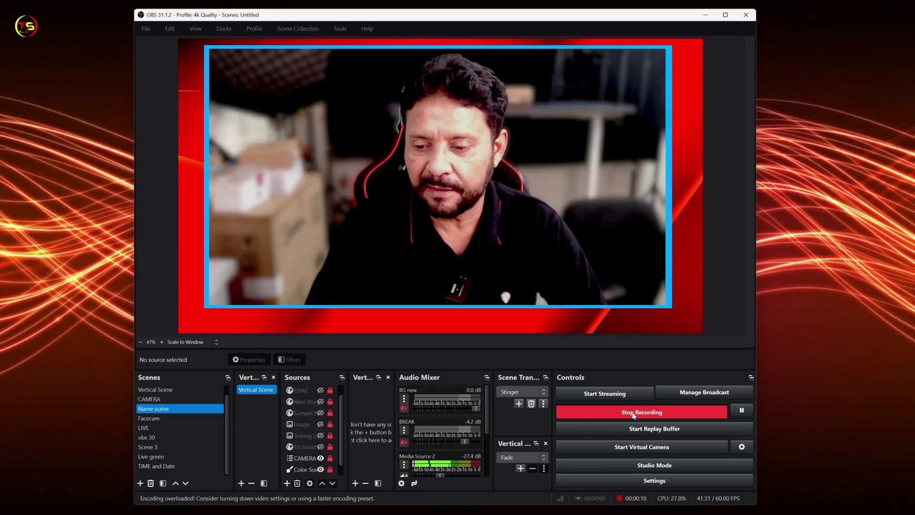
left_click(633, 413)
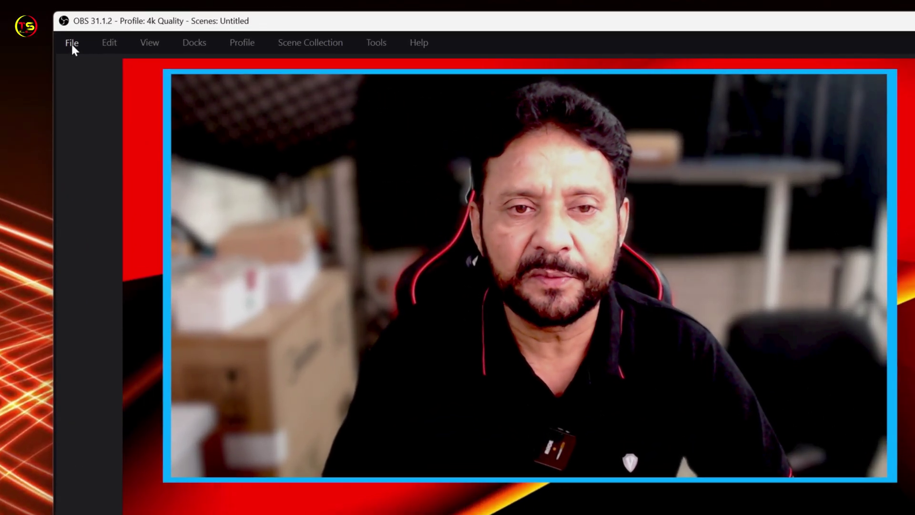
left_click(71, 43)
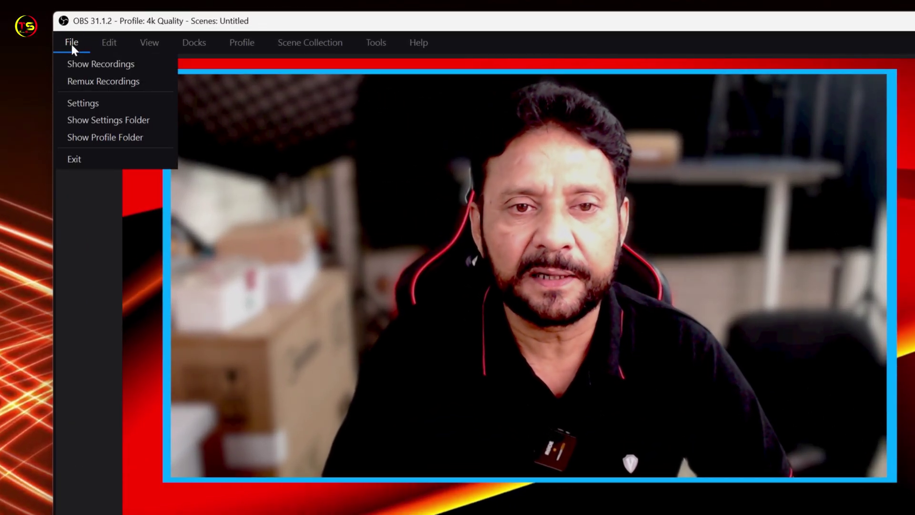
left_click(93, 64)
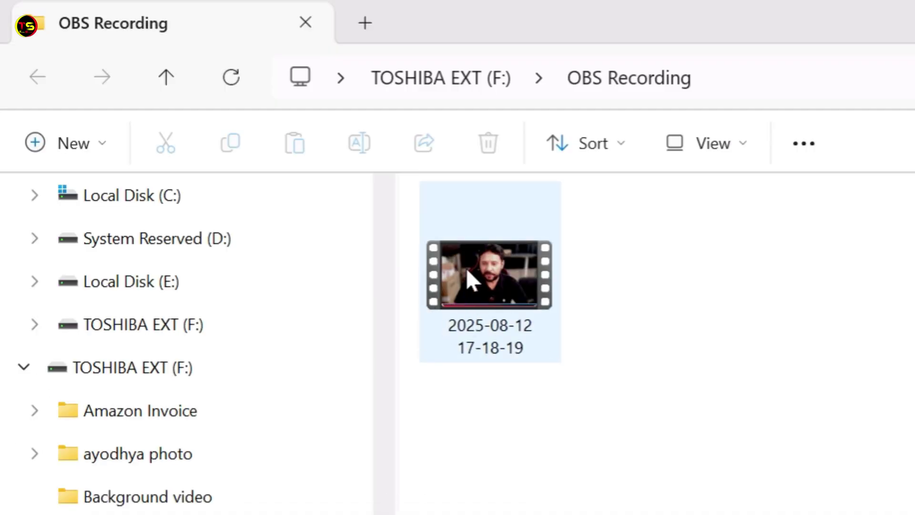
mouse_move(472, 285)
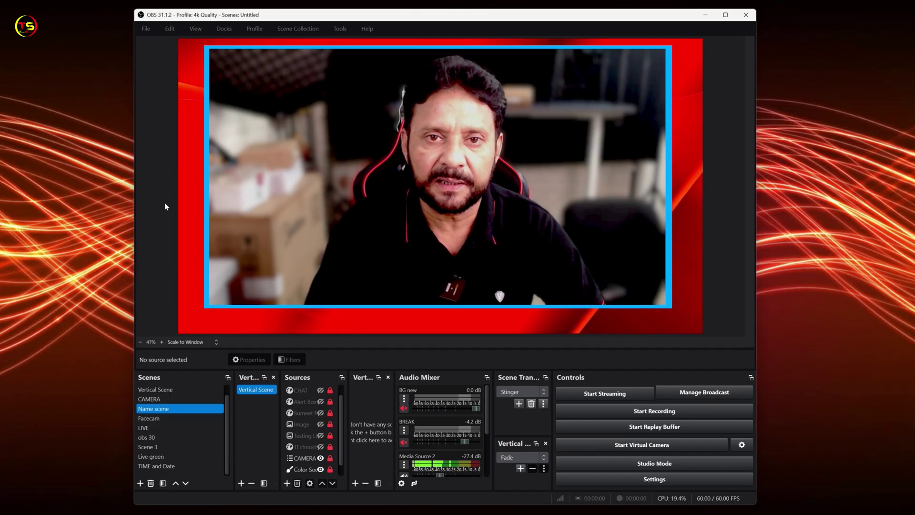
left_click(144, 28)
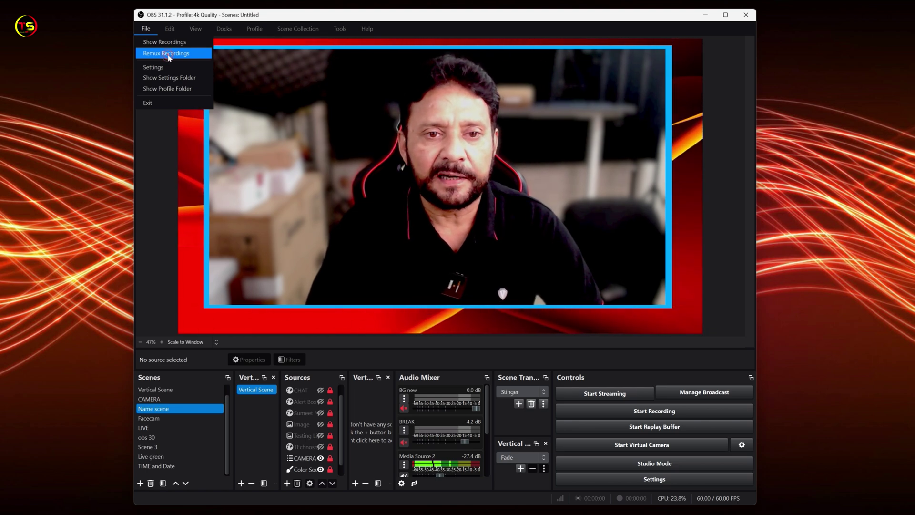
left_click(189, 54)
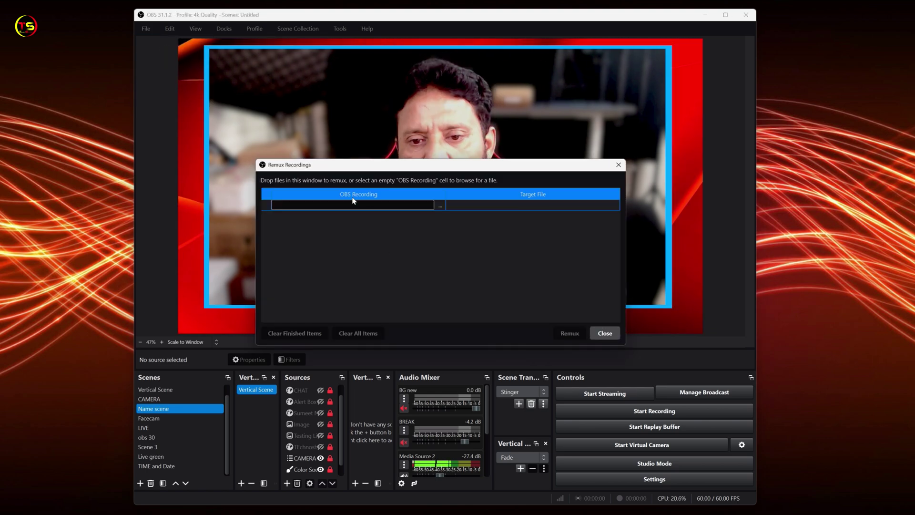
left_click(440, 206)
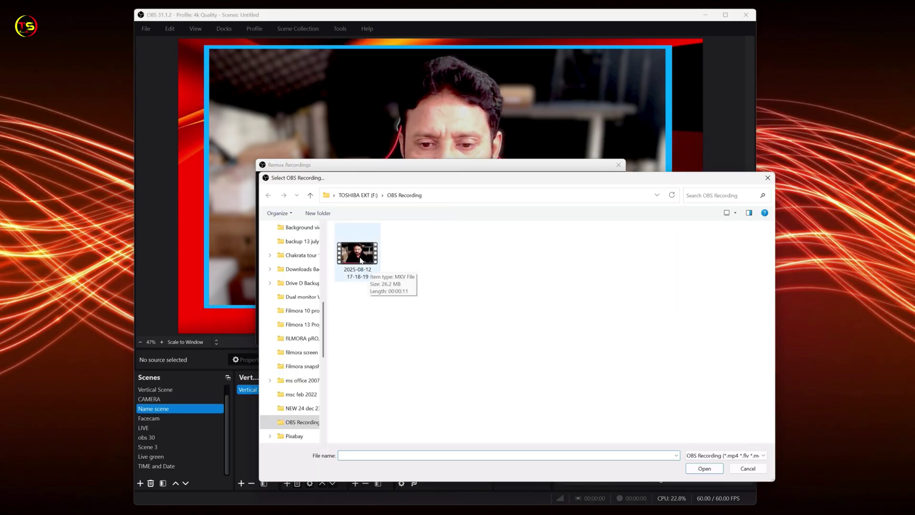
left_click(709, 471)
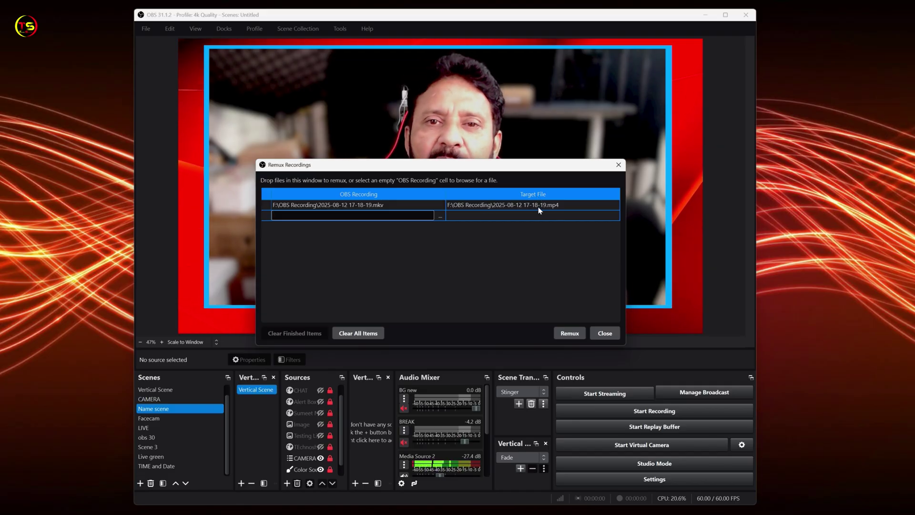
left_click(568, 334)
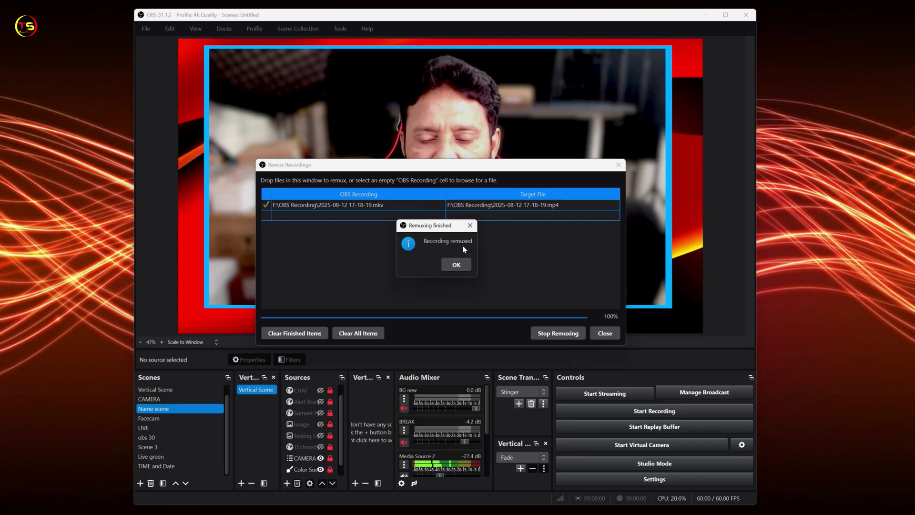
left_click(458, 265)
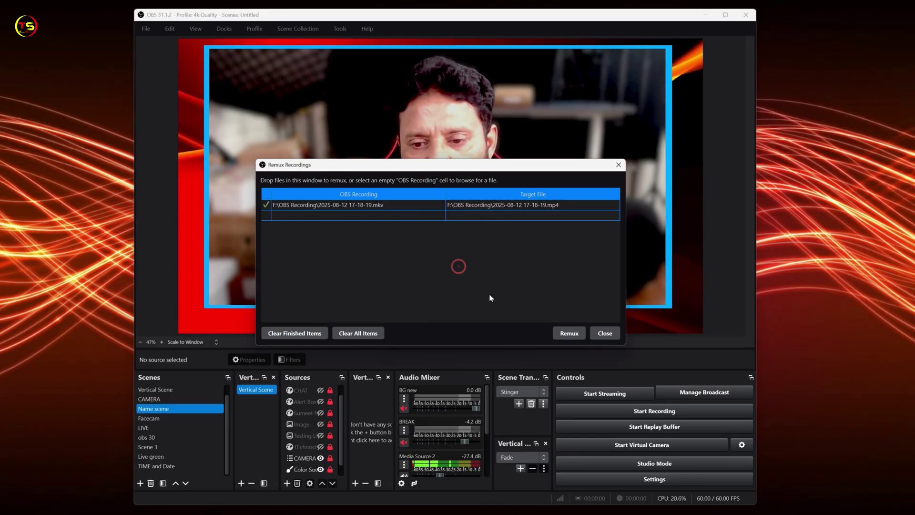
left_click(605, 333)
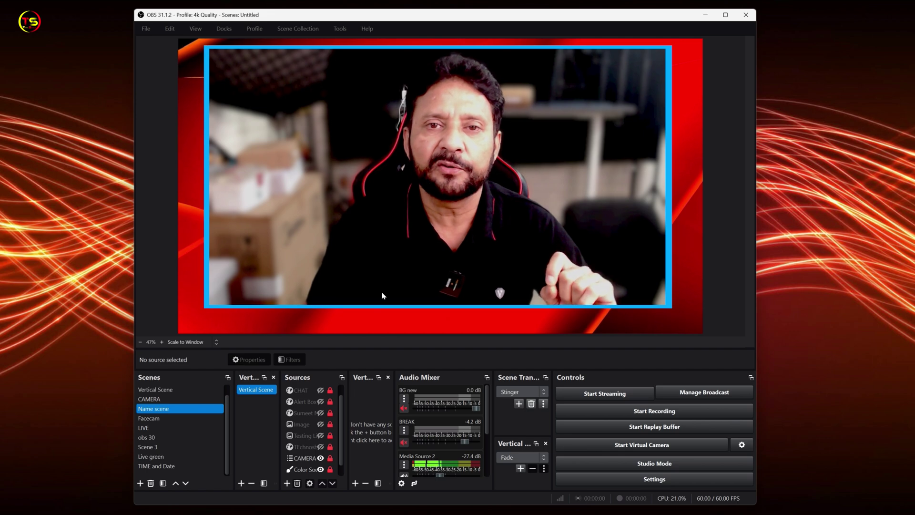
left_click(146, 29)
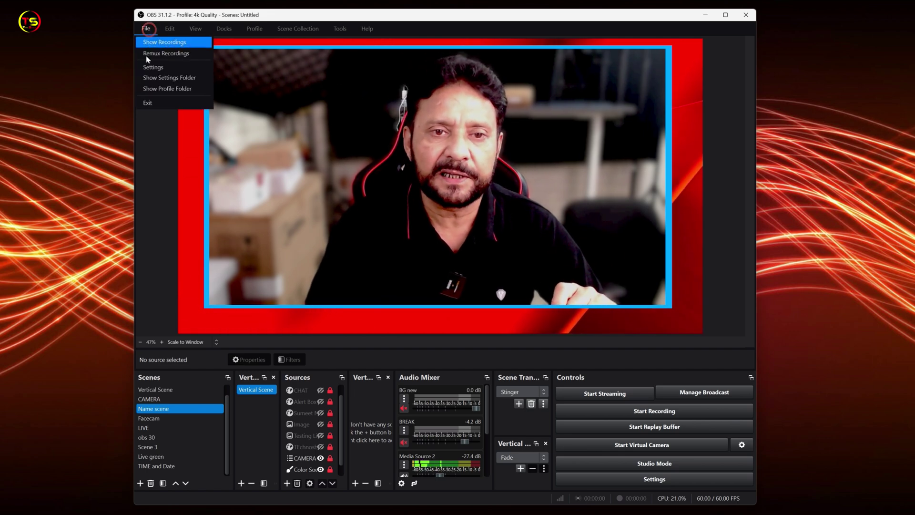
left_click(157, 42)
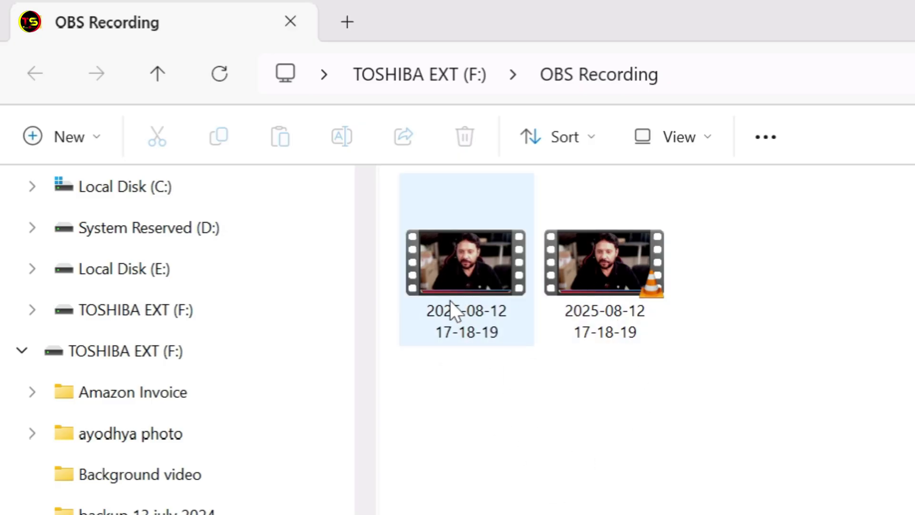
mouse_move(450, 300)
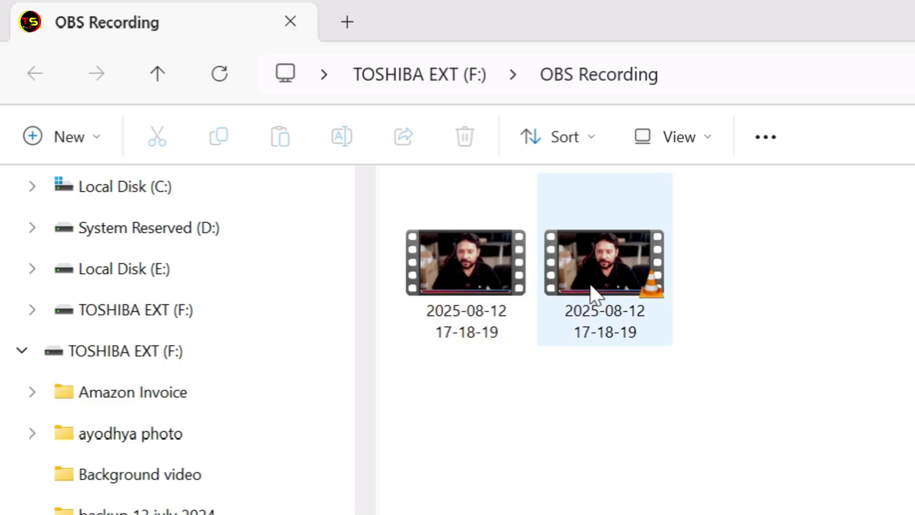
mouse_move(602, 275)
left_click(612, 285)
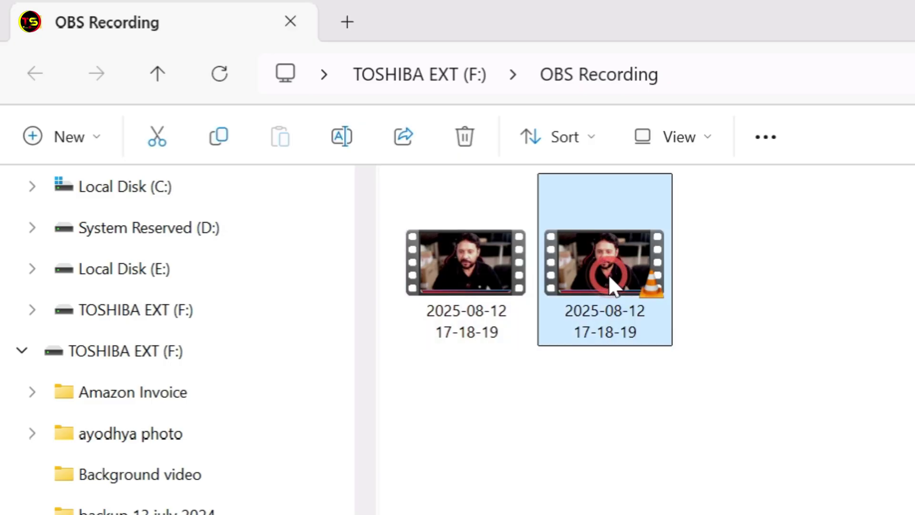
key("Return")
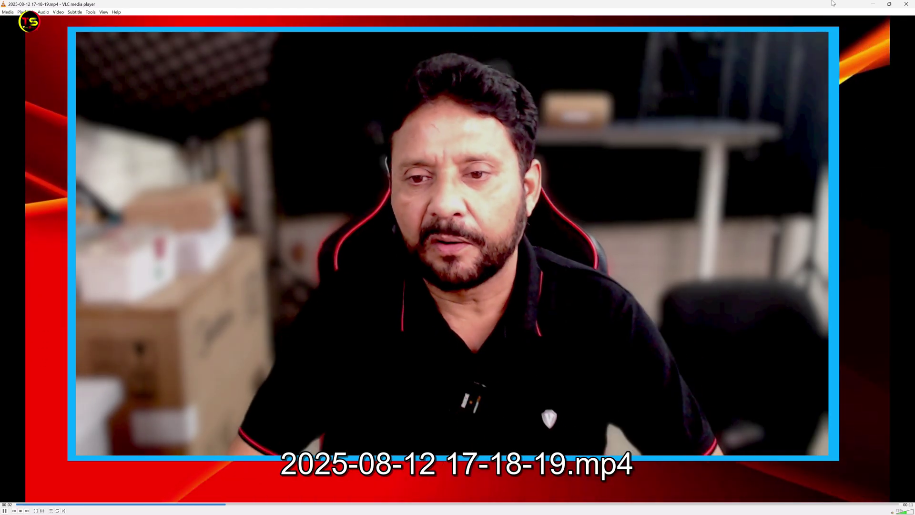
left_click(907, 5)
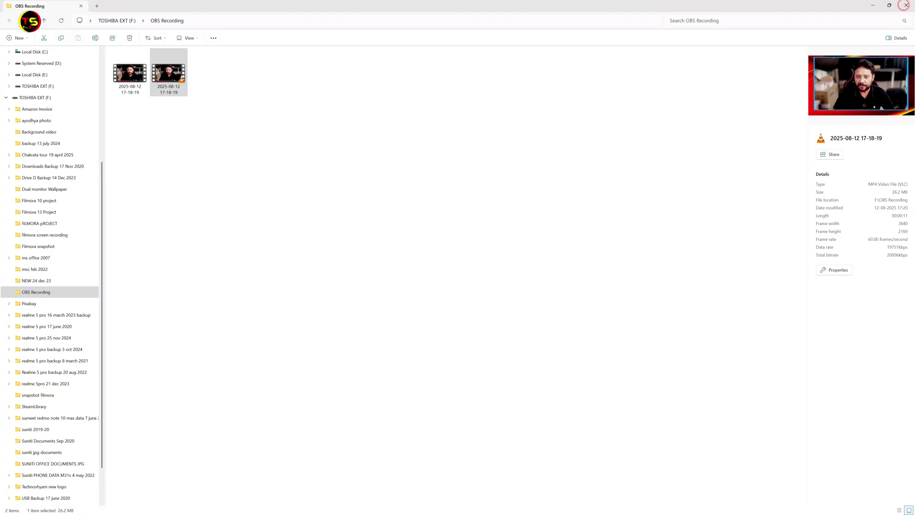